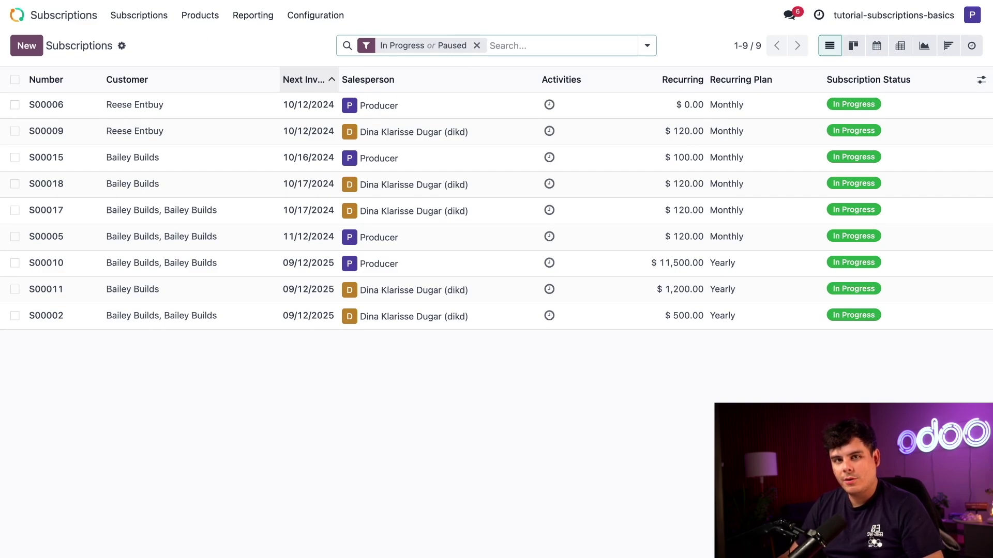
Clear the 'In Progress or Paused' filter so all 17 subscriptions are listed.
left_click(477, 45)
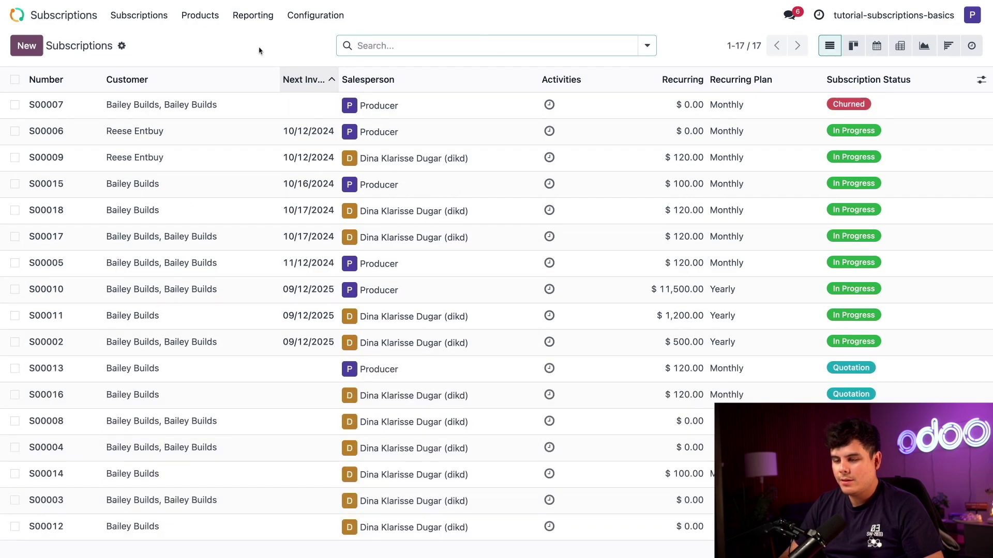
Start a new subscription quotation with Bailey Builds as the customer.
left_click(27, 46)
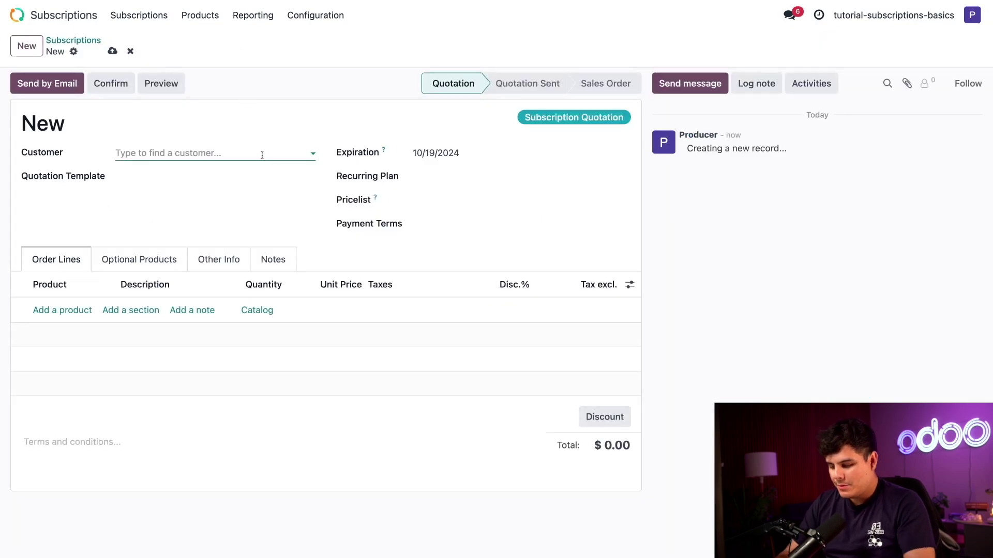
type("bai")
left_click(255, 178)
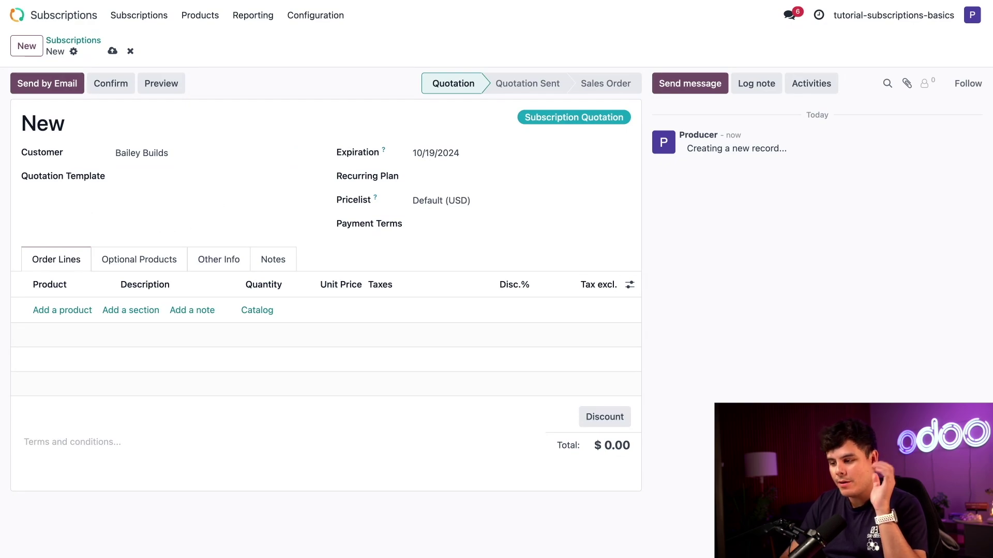
Set the quotation's recurring plan to Monthly.
left_click(444, 177)
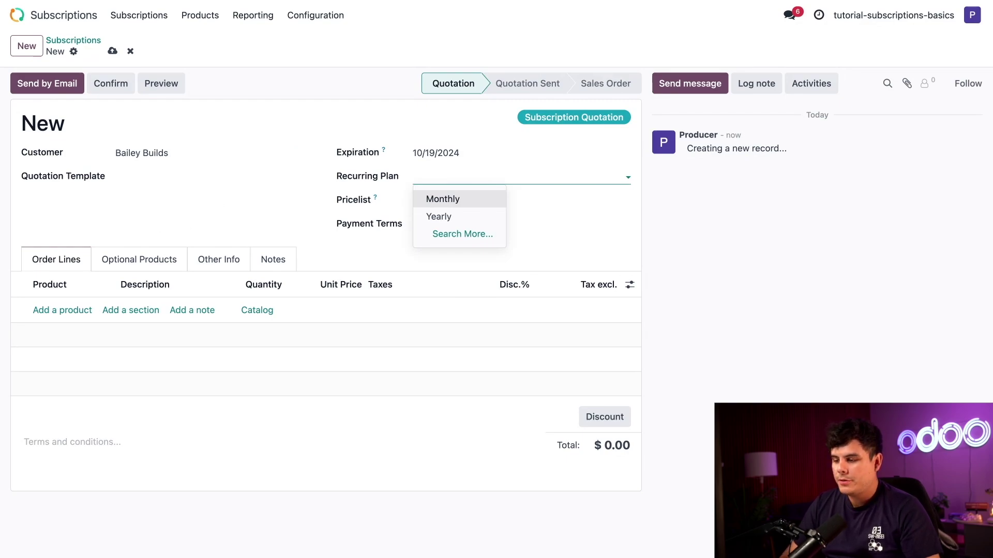
key("Return")
left_click(444, 177)
left_click(449, 216)
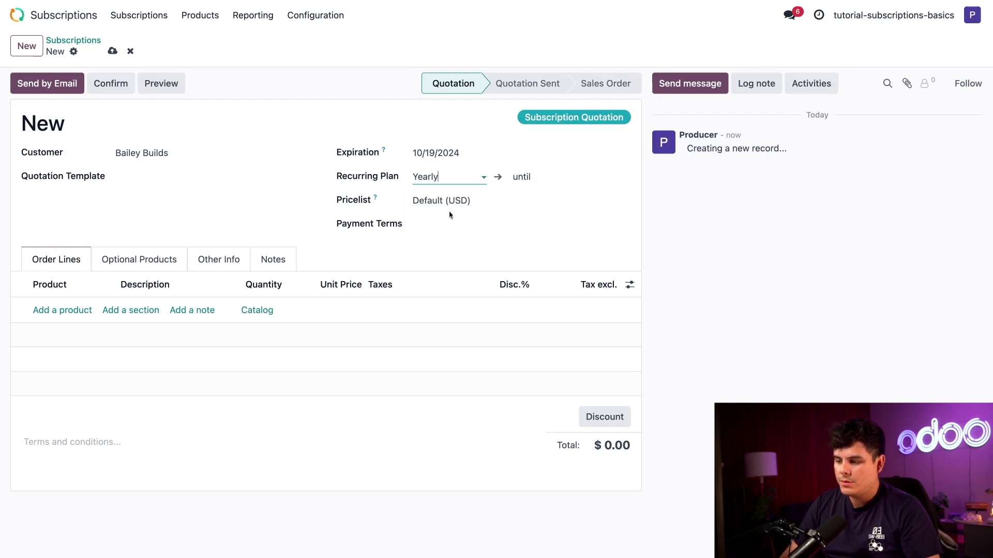
left_click(462, 177)
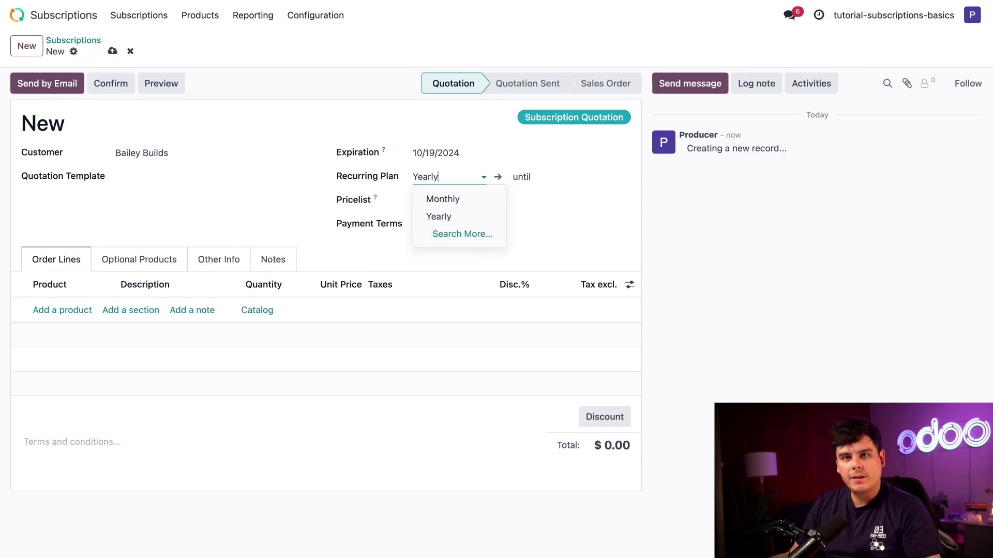
left_click(448, 199)
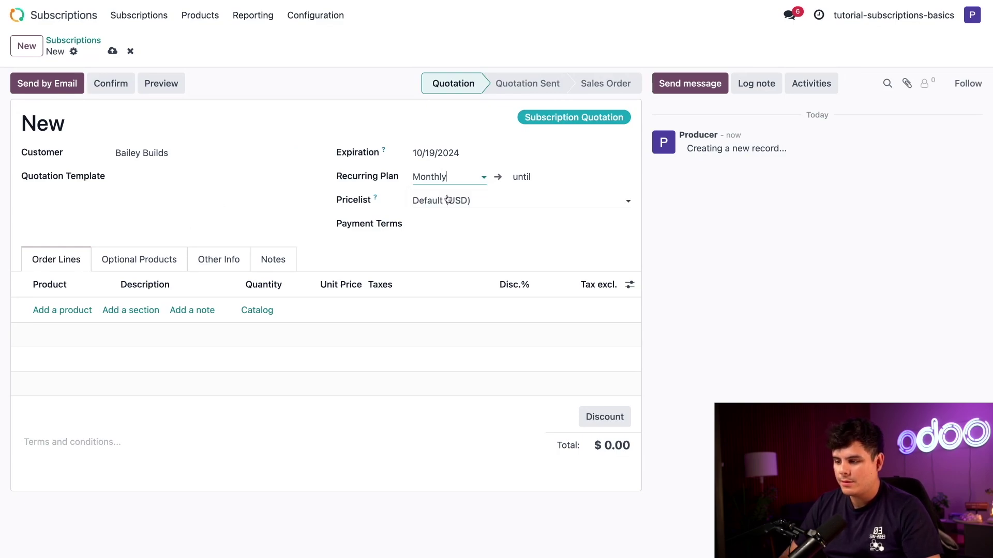
left_click(133, 221)
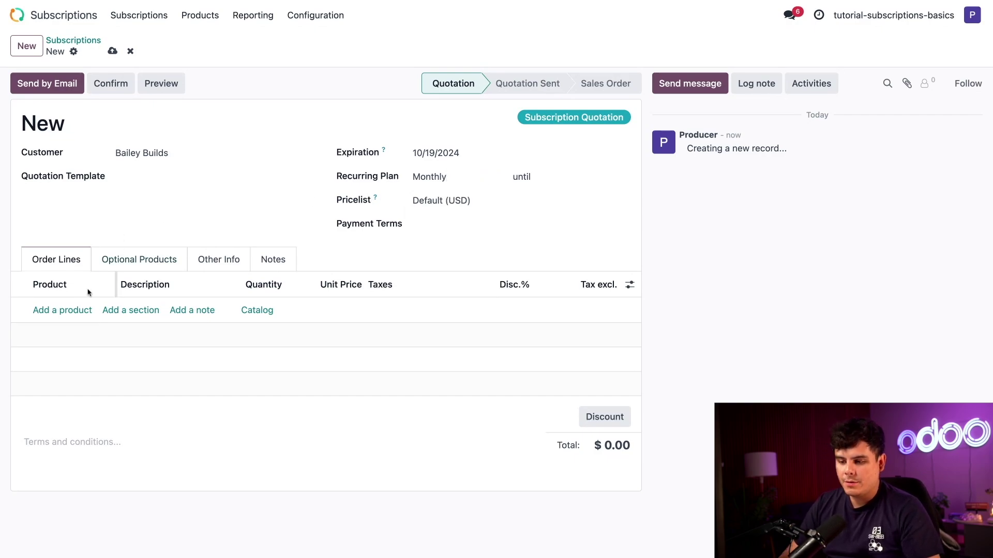
Add an order line creating a new product named 'Furniture Building Class'.
left_click(52, 310)
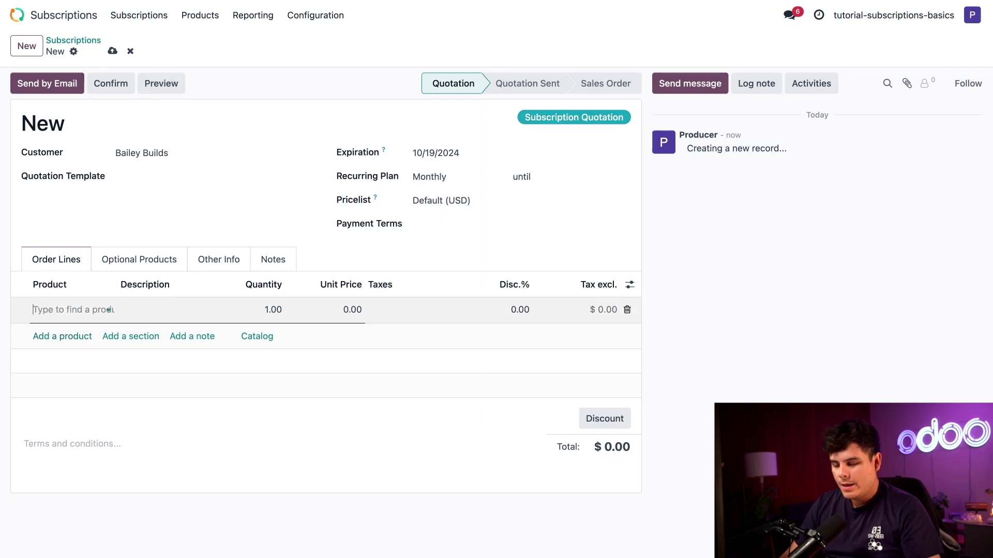
type("Furniture Building Class")
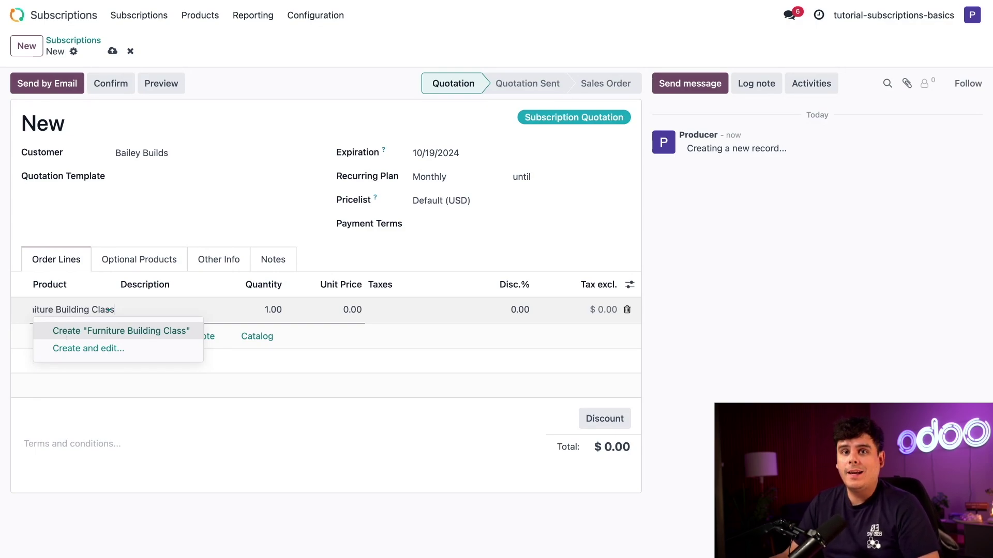
left_click(78, 348)
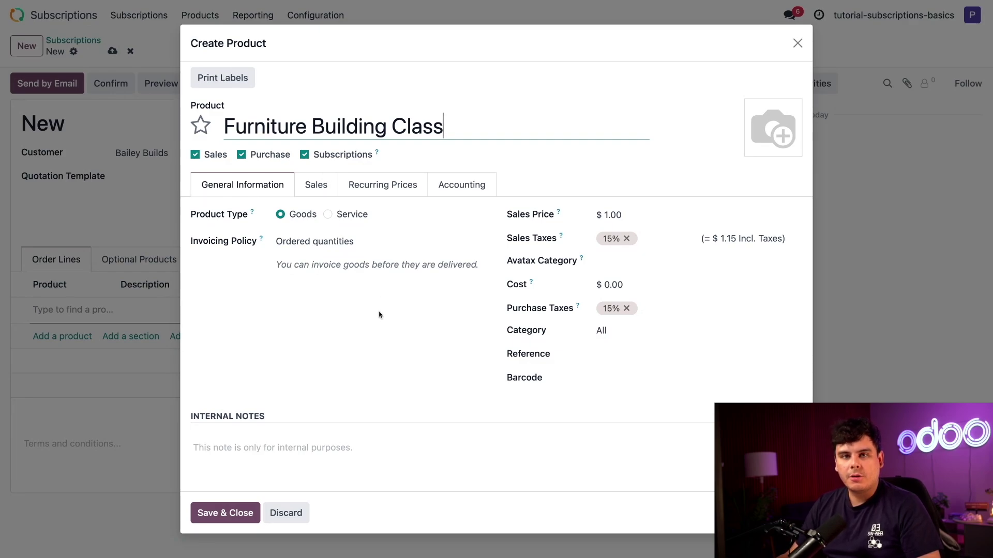
Give the product a Monthly recurring price of $120 and save it onto the line.
left_click(382, 186)
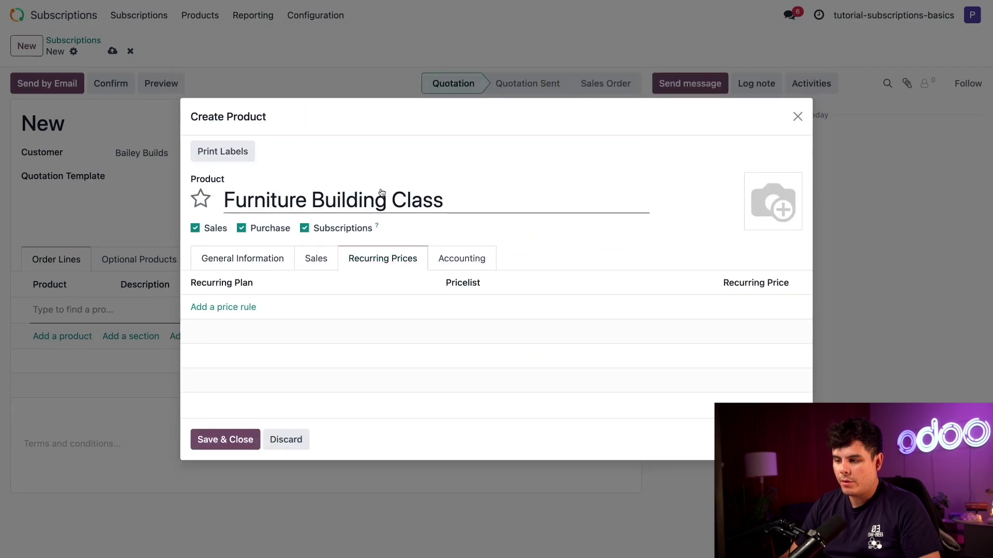
left_click(231, 308)
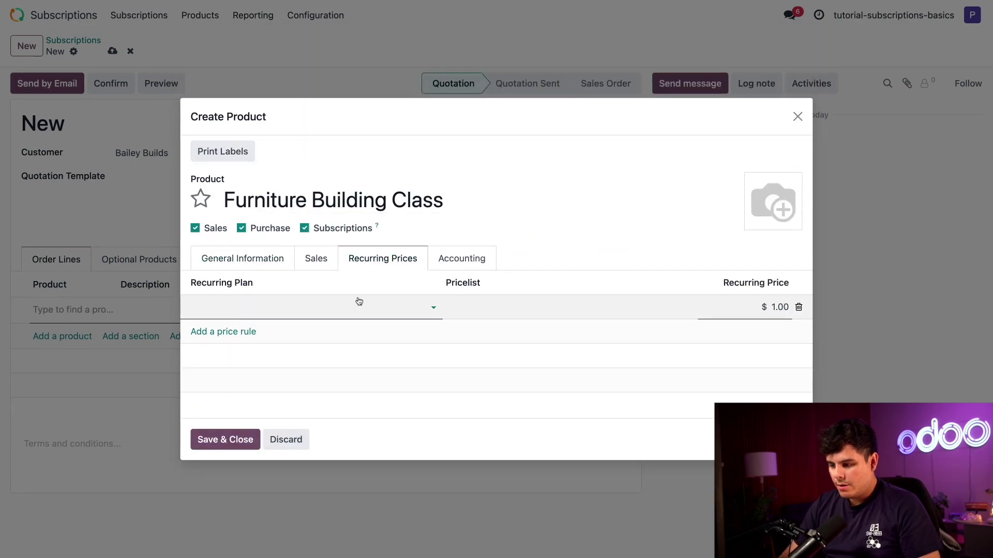
left_click(433, 310)
left_click(237, 328)
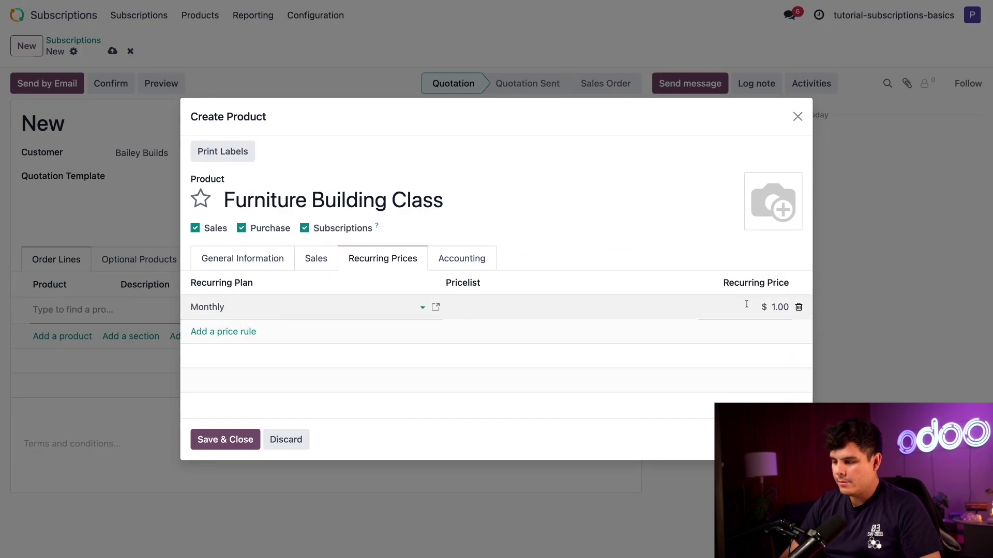
left_click(780, 309)
type("120")
left_click(587, 251)
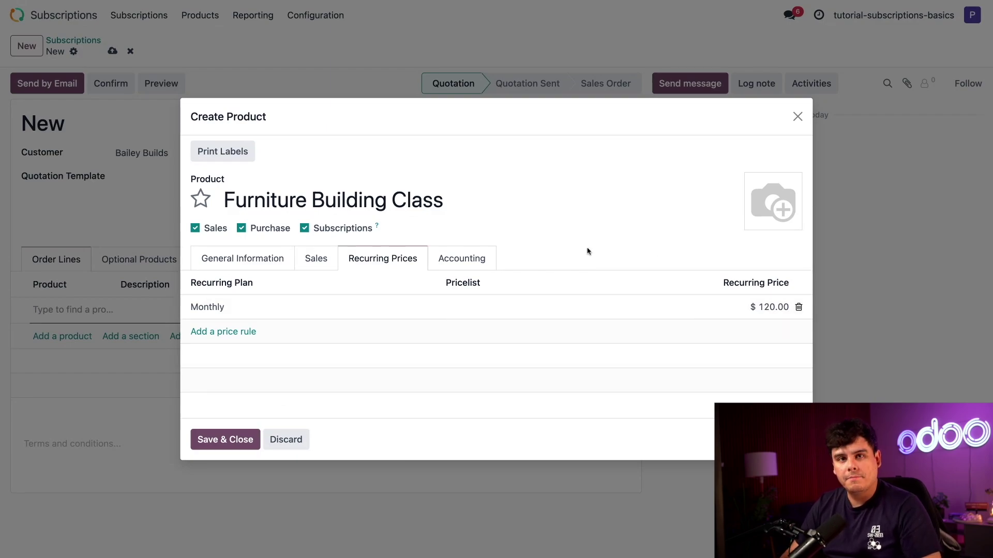
left_click(240, 441)
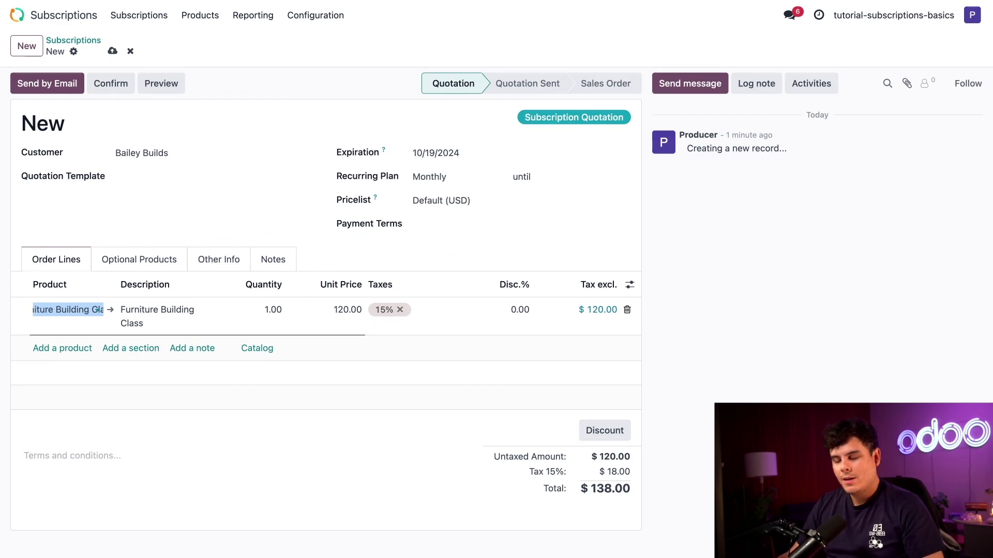
Set Immediate Payment terms and an October 31, 2024 expiration, then save as S00021.
left_click(427, 225)
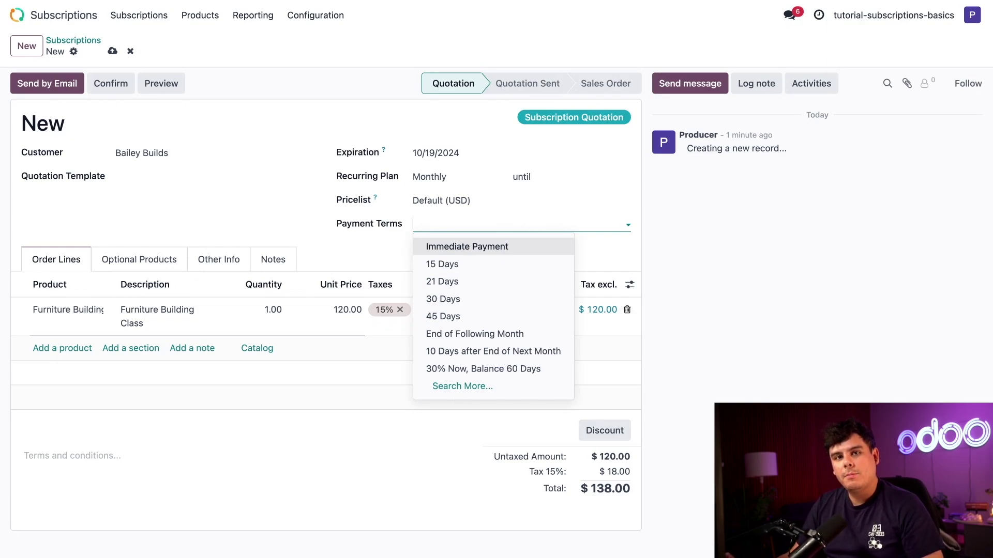
left_click(440, 253)
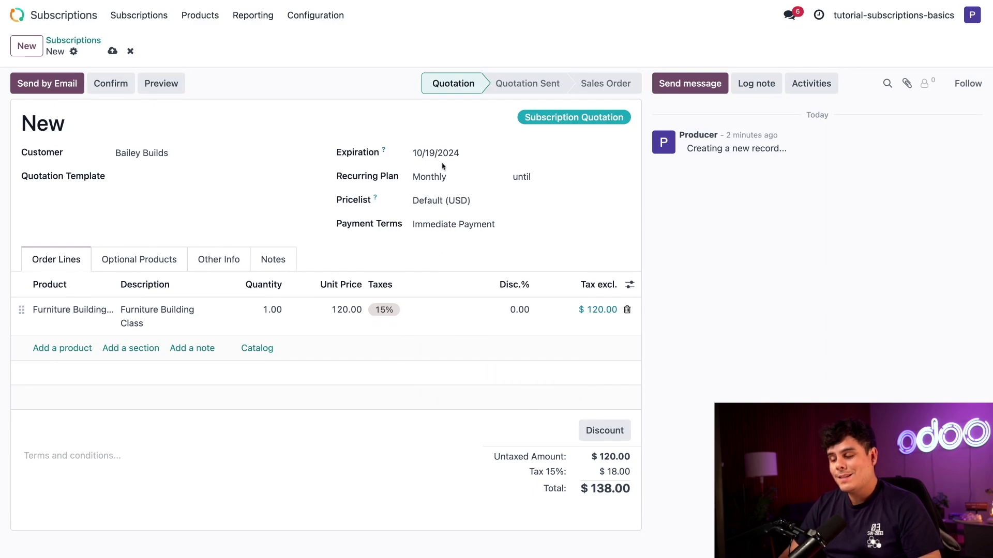
left_click(470, 157)
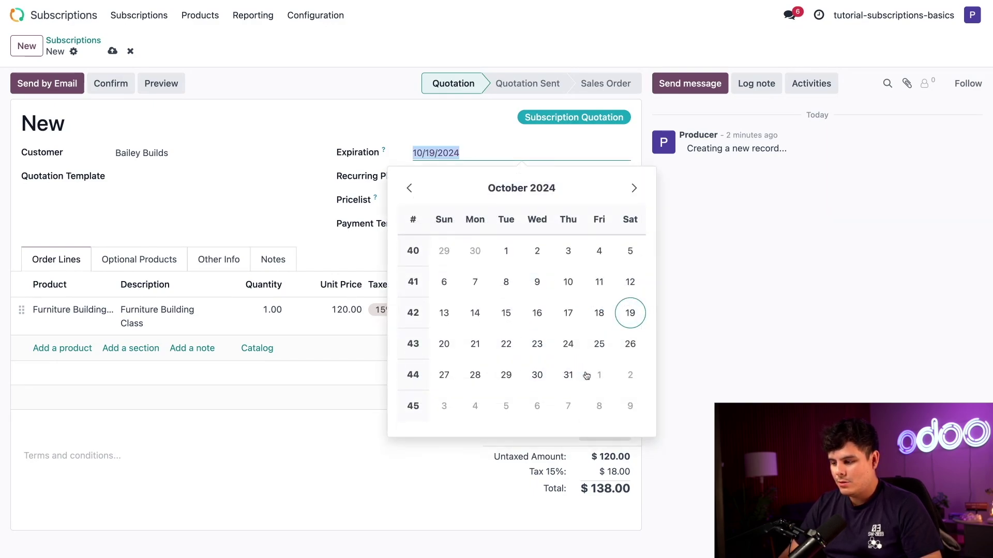
left_click(567, 375)
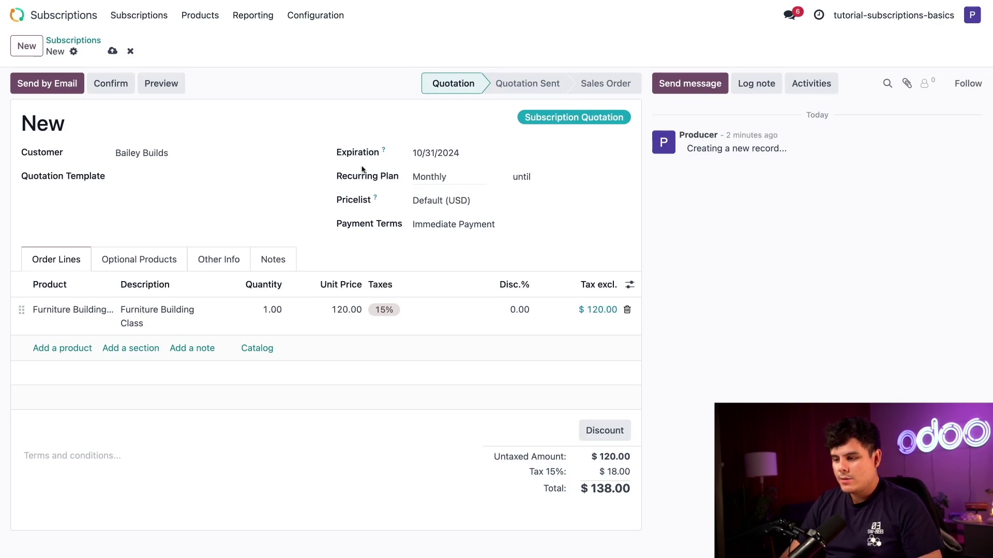
left_click(112, 50)
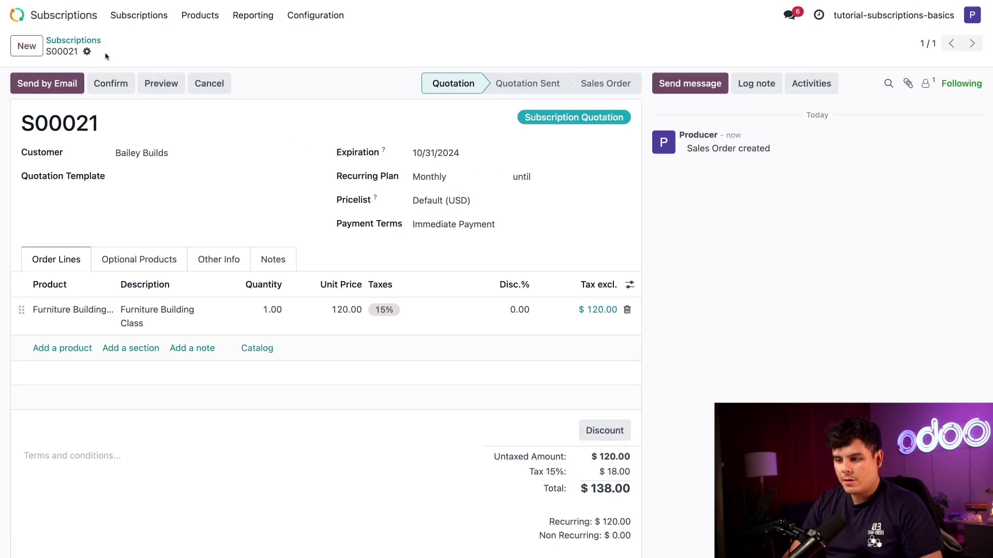
Create a new pricelist named 'New Student Pricing'.
left_click(199, 16)
left_click(204, 57)
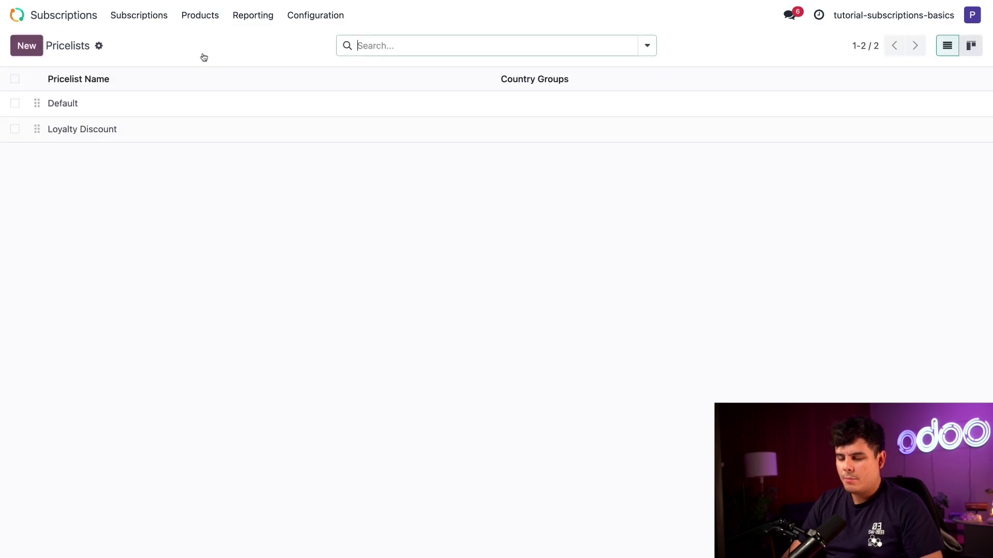
left_click(31, 48)
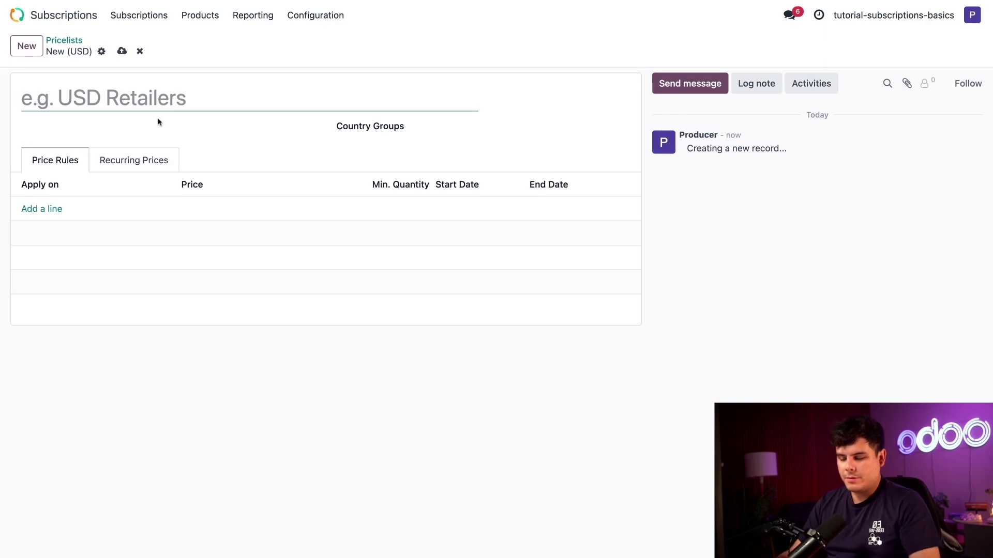
type("New Student Pricing")
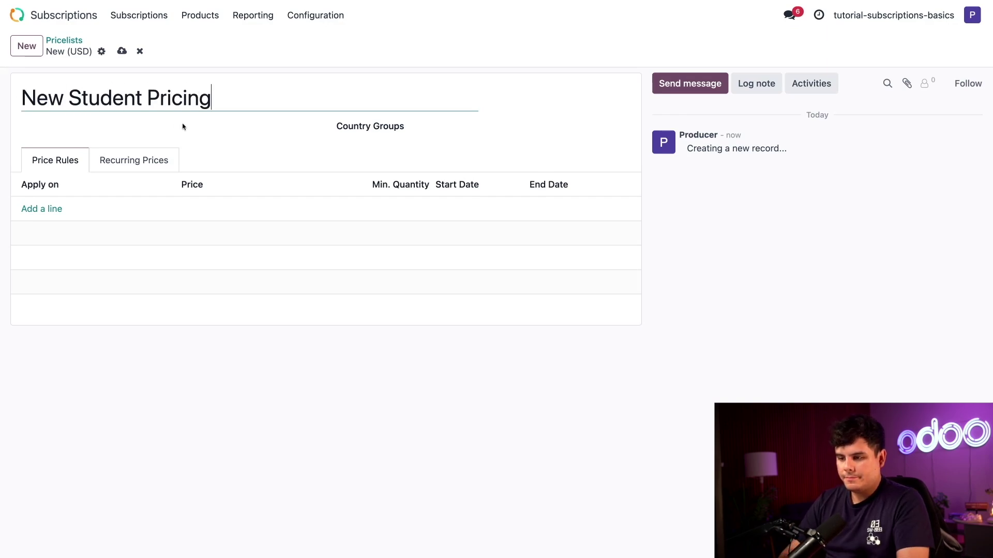
left_click(231, 162)
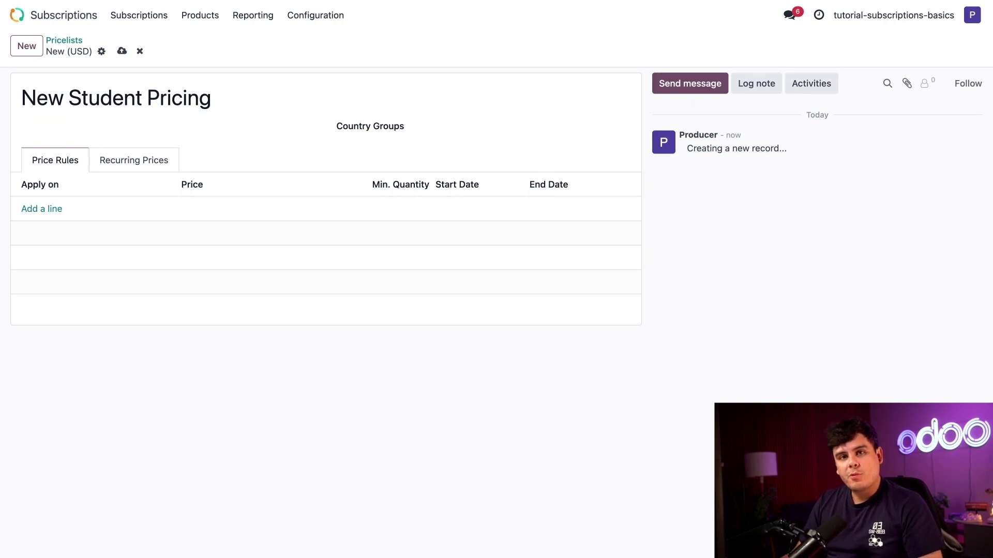
Add a Furniture Building Class recurring price of $100 on the Monthly plan.
left_click(136, 164)
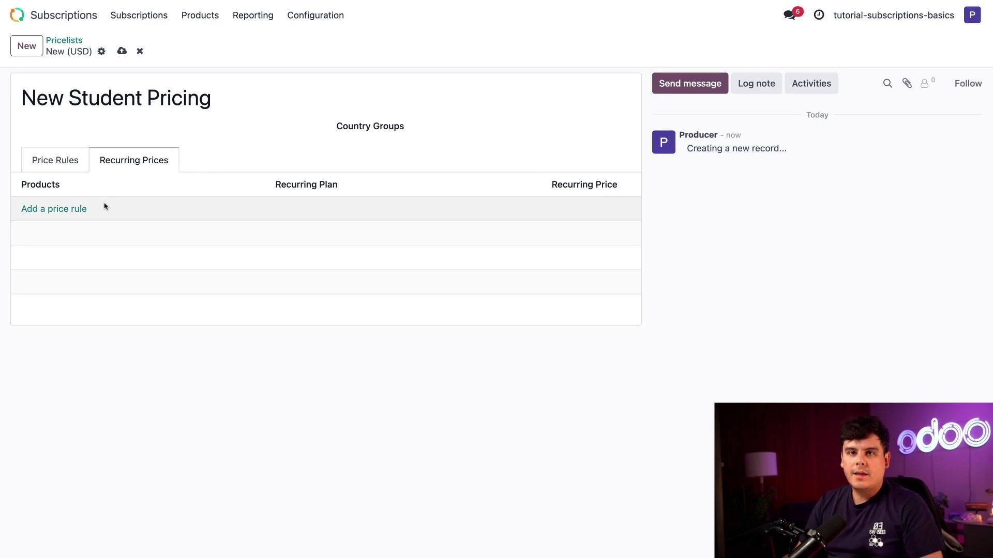
left_click(78, 210)
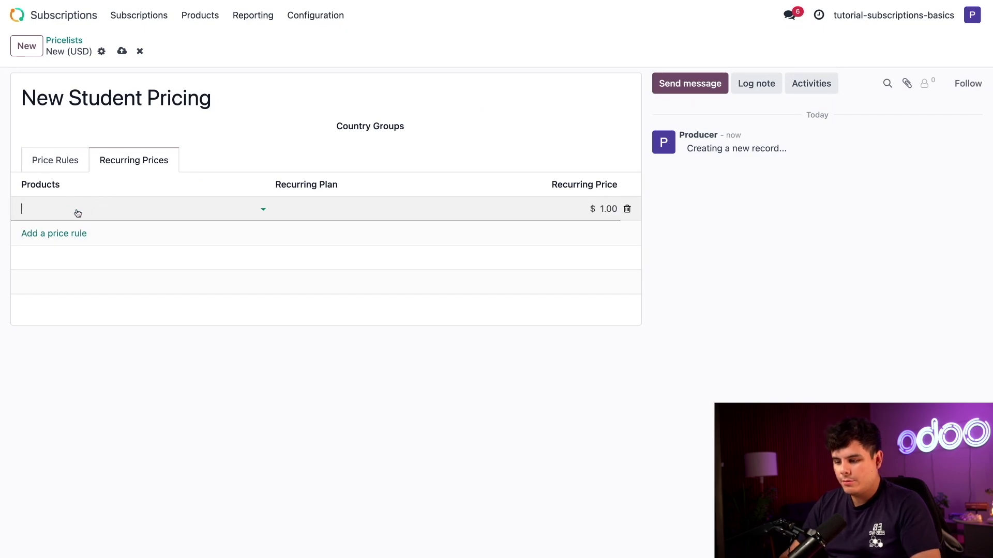
type("fur")
left_click(83, 229)
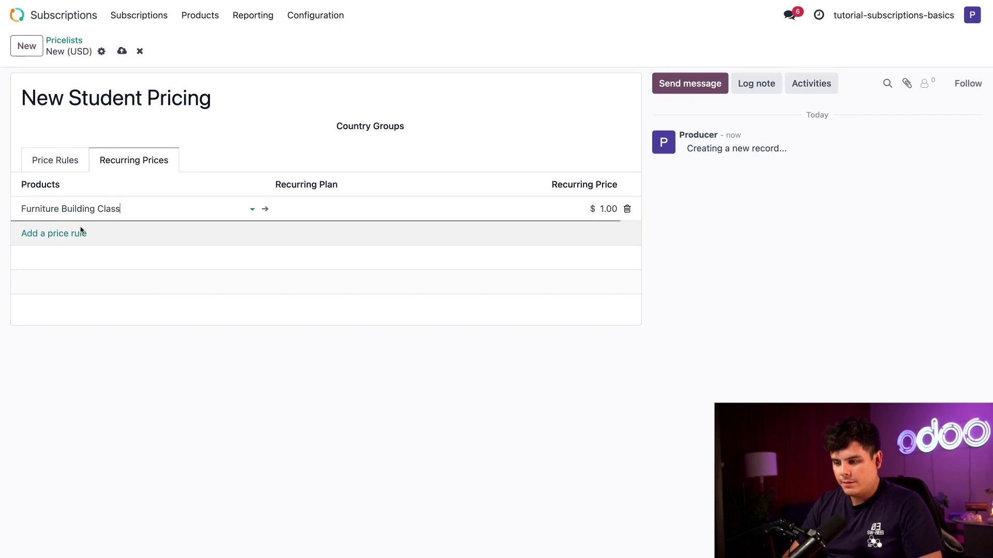
left_click(388, 212)
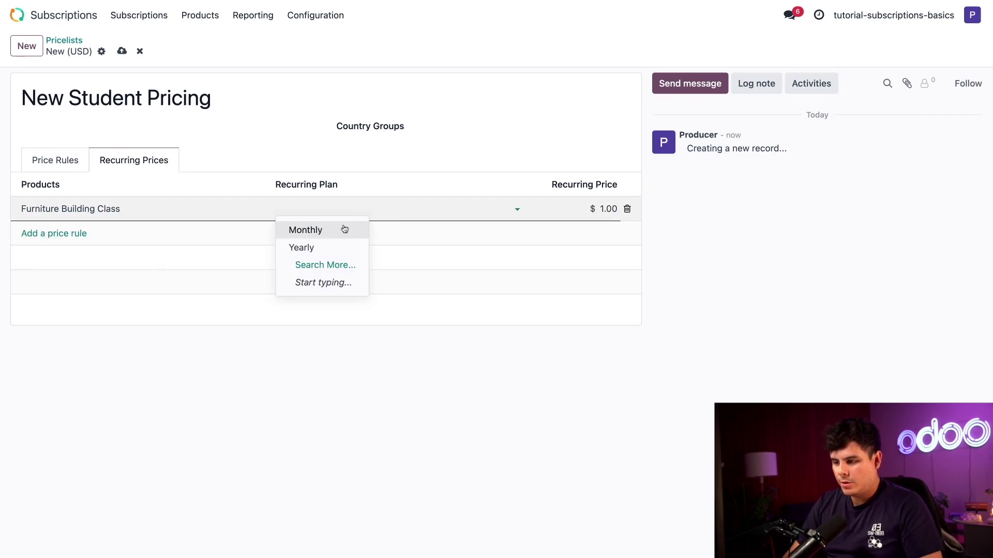
left_click(338, 229)
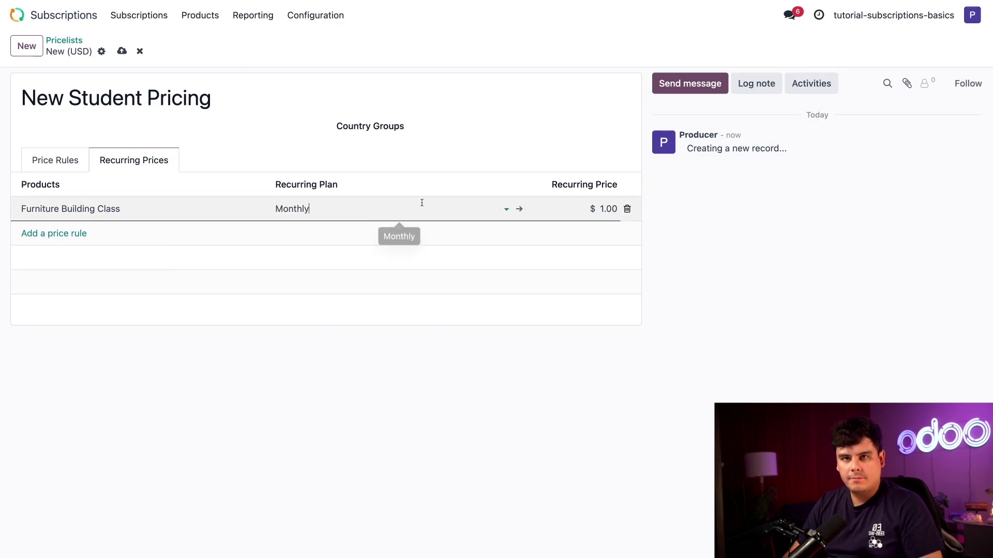
left_click(572, 211)
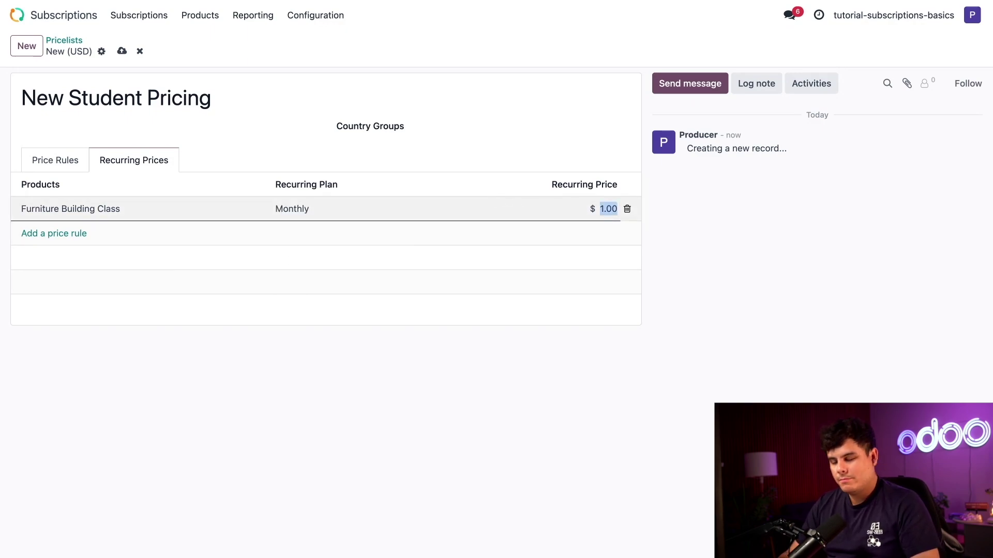
type("100")
left_click(472, 154)
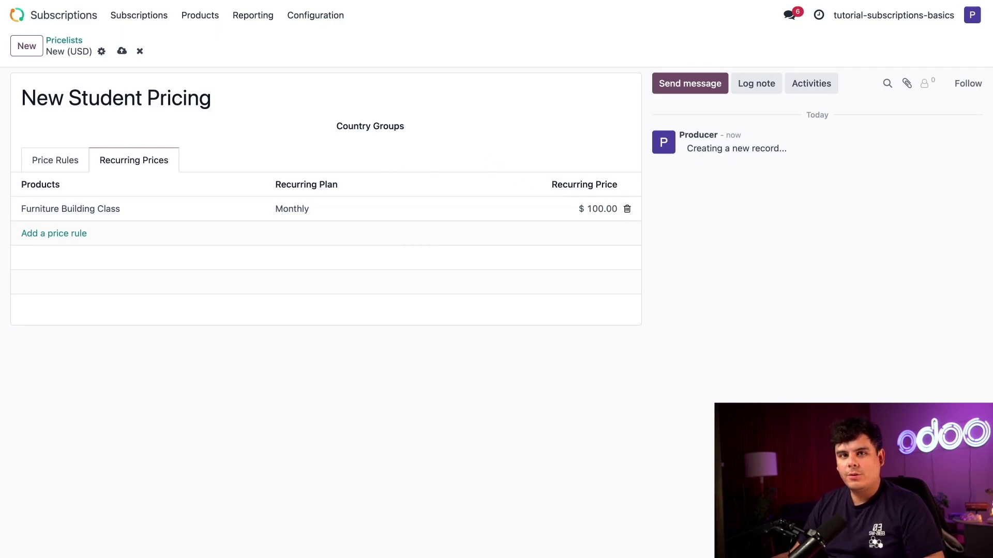
Add a Furniture Building Class Yearly price of $900 and save the pricelist.
left_click(73, 233)
type("fur")
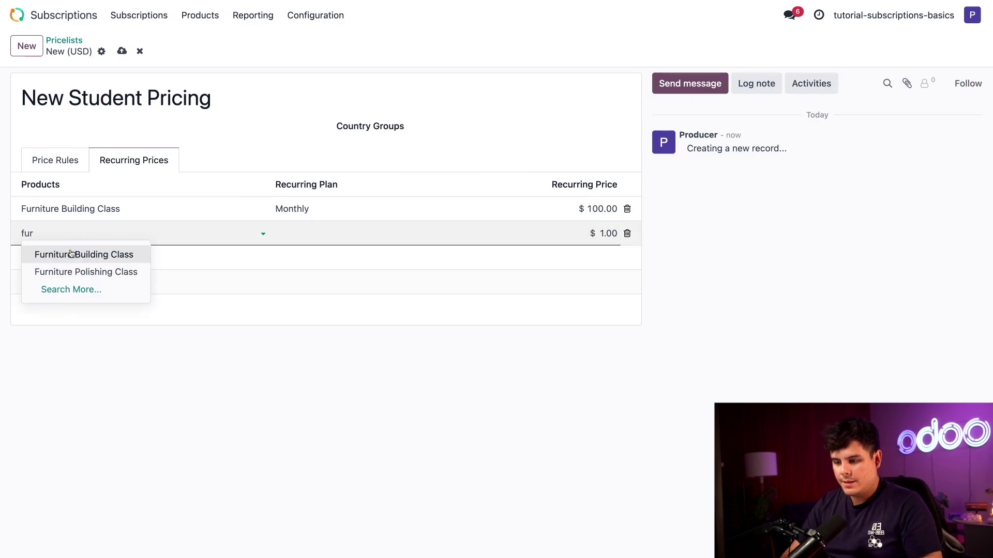
left_click(73, 253)
left_click(295, 236)
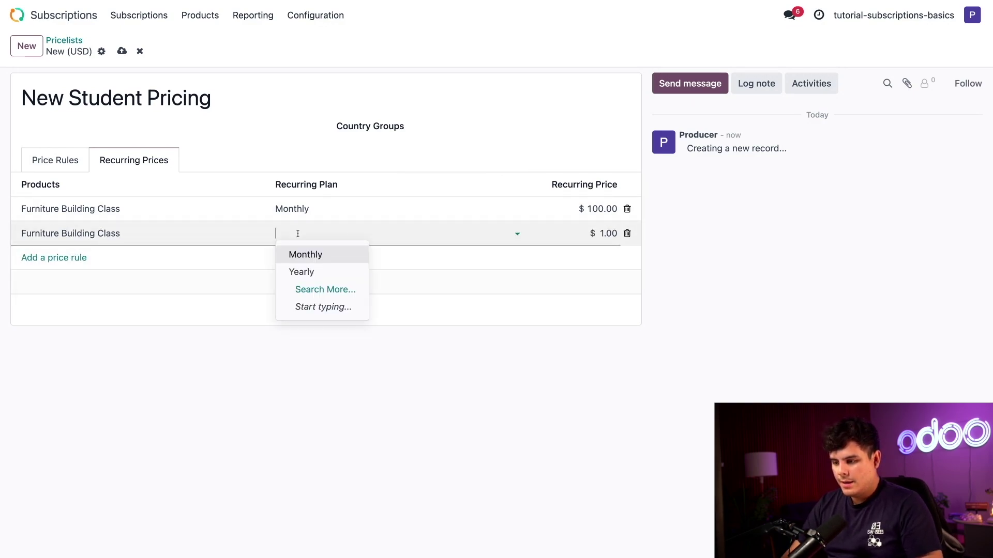
left_click(300, 271)
left_click(584, 237)
type("900")
left_click(548, 169)
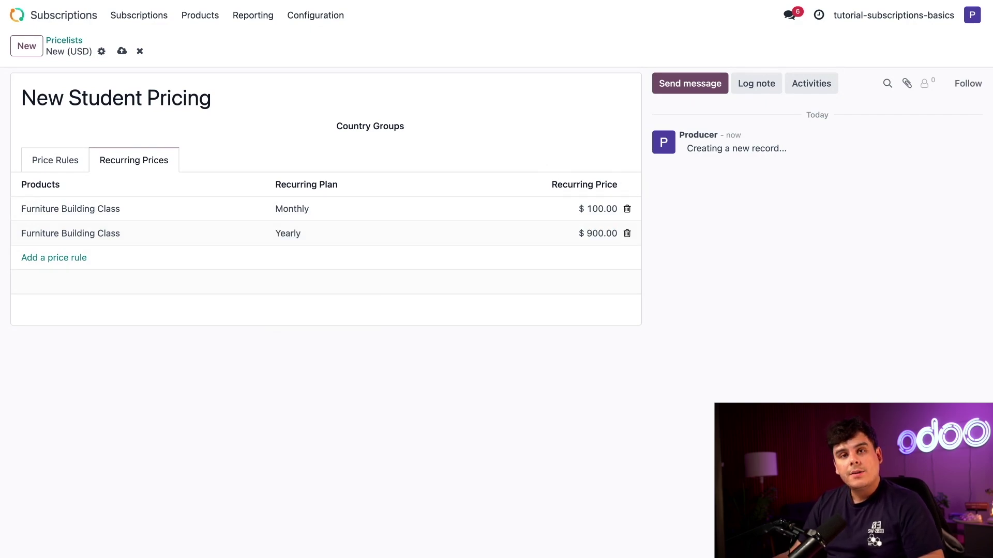
left_click(122, 51)
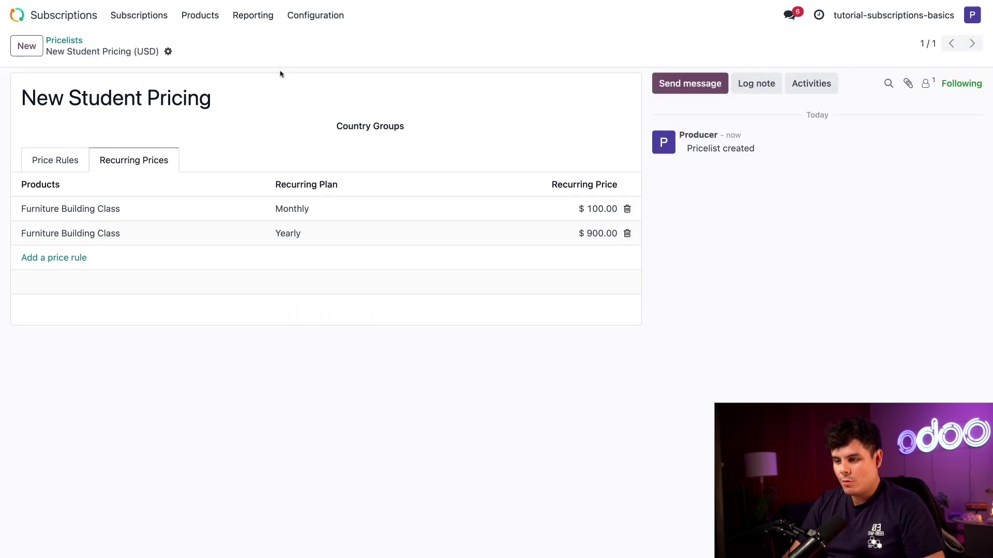
Open quotation S00021 from the Quotations list.
left_click(147, 17)
left_click(149, 58)
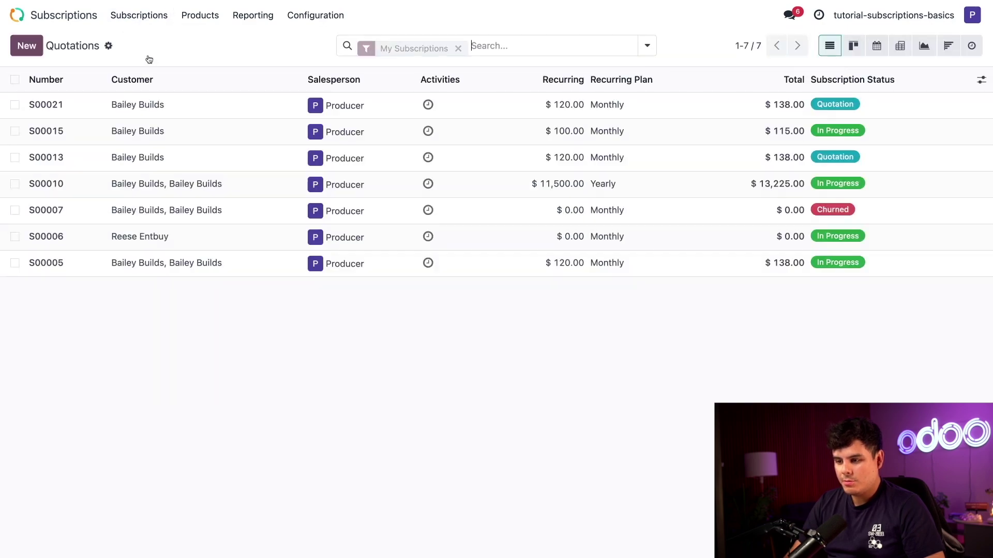
left_click(164, 106)
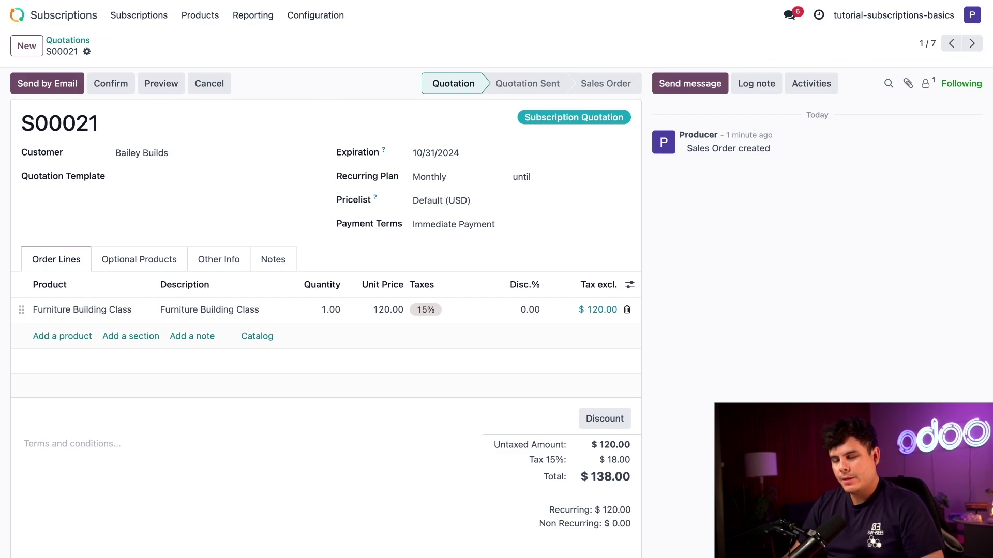
Switch the pricelist to New Student Pricing and update prices to 100.00.
left_click(479, 199)
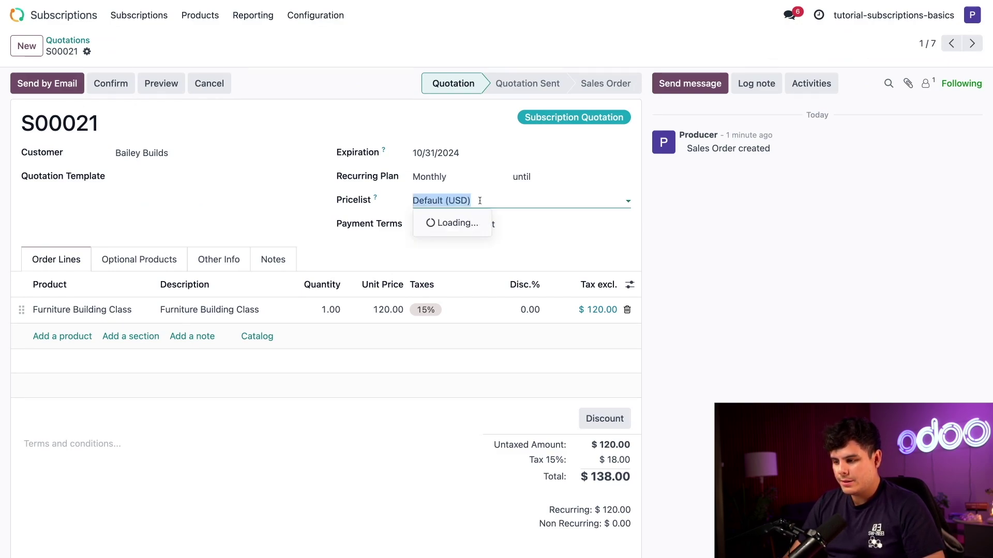
left_click(489, 257)
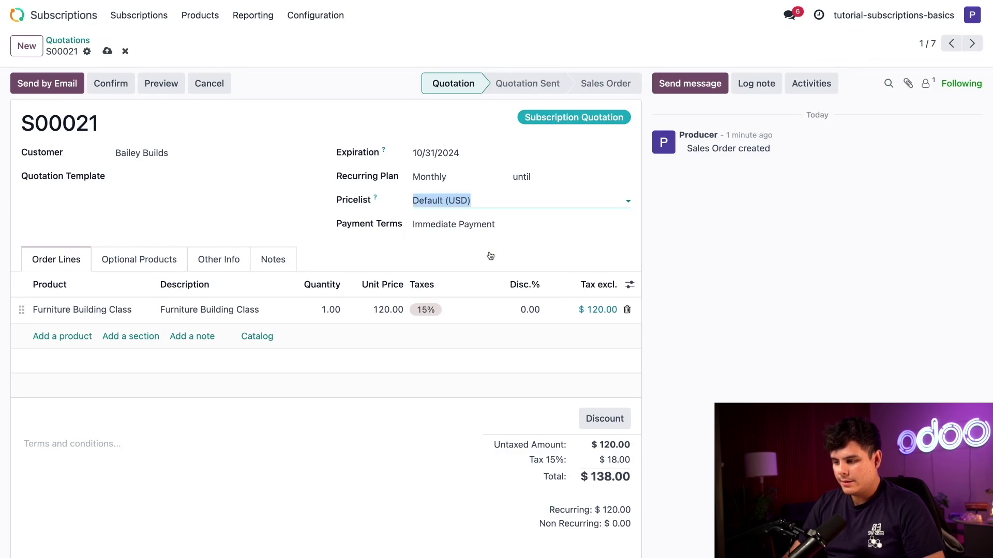
left_click(526, 262)
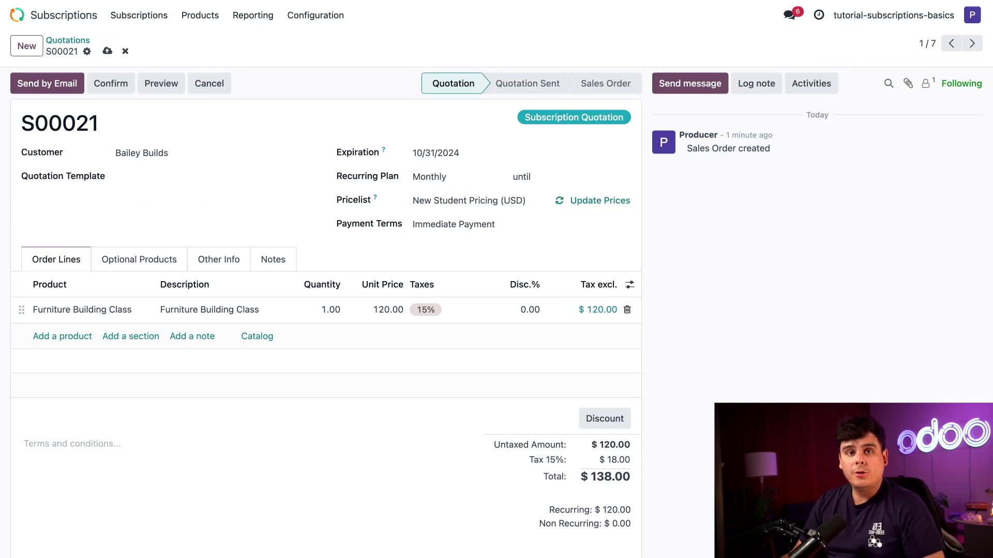
left_click(600, 200)
left_click(308, 322)
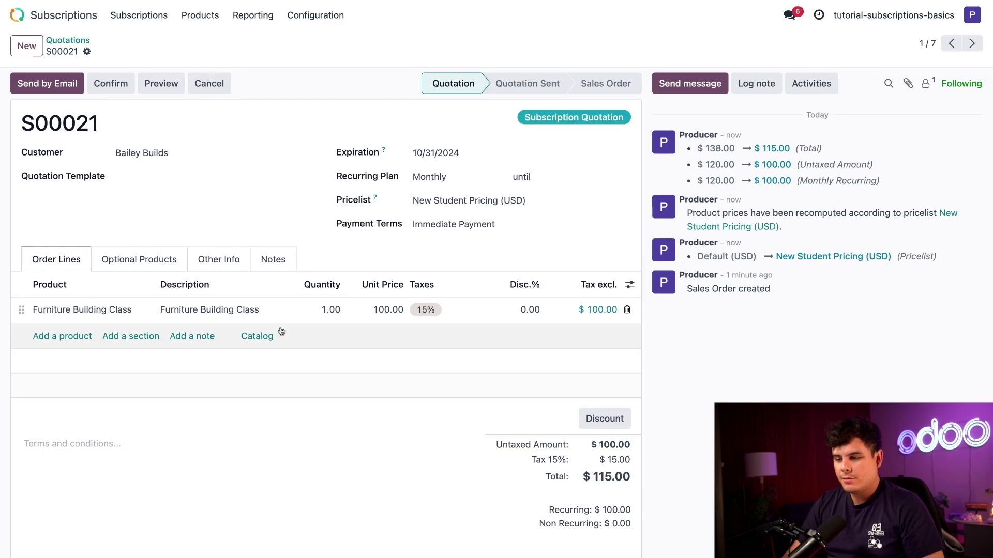
Email quotation S00021 to the customer with ':)' appended to the message.
left_click(58, 89)
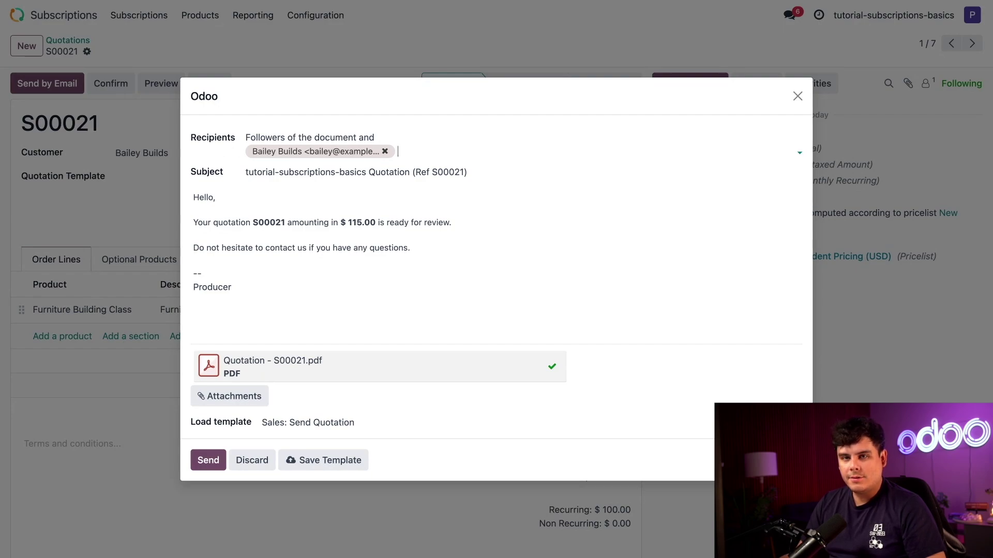
left_click(484, 218)
type(":)")
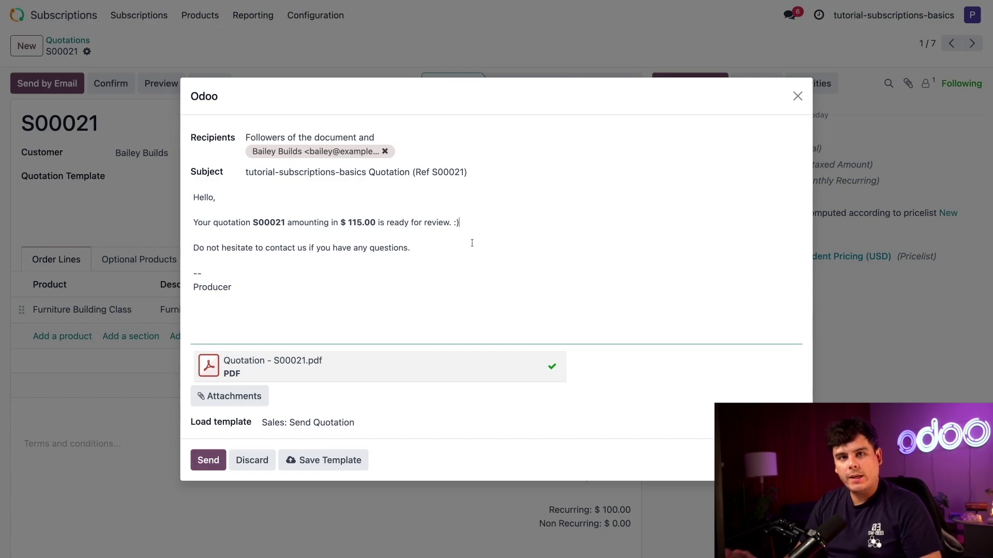
left_click(211, 463)
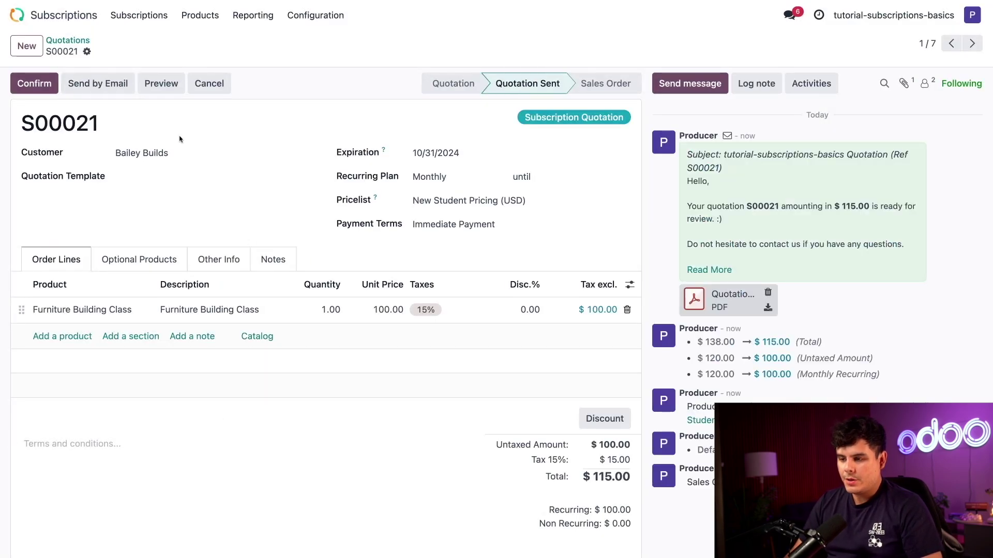
Preview S00021 in the customer portal and Accept & Sign it with the automatic signature.
left_click(157, 89)
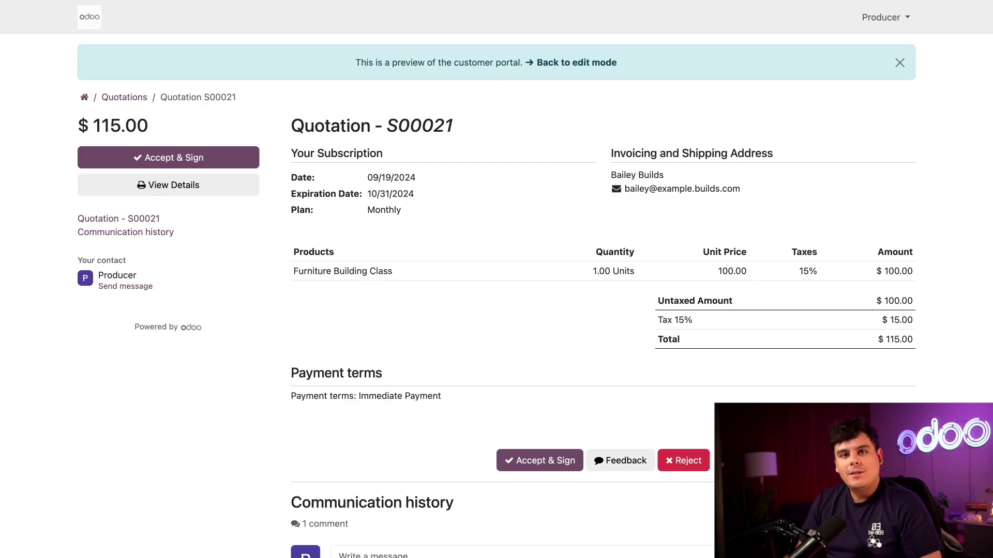
scroll(580, 338, "down", 8)
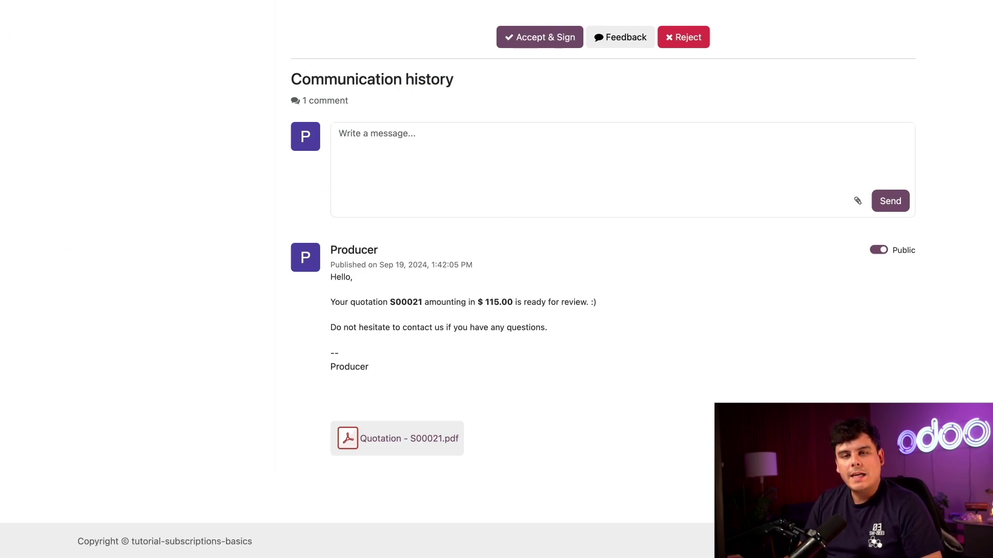
scroll(549, 281, "up", 5)
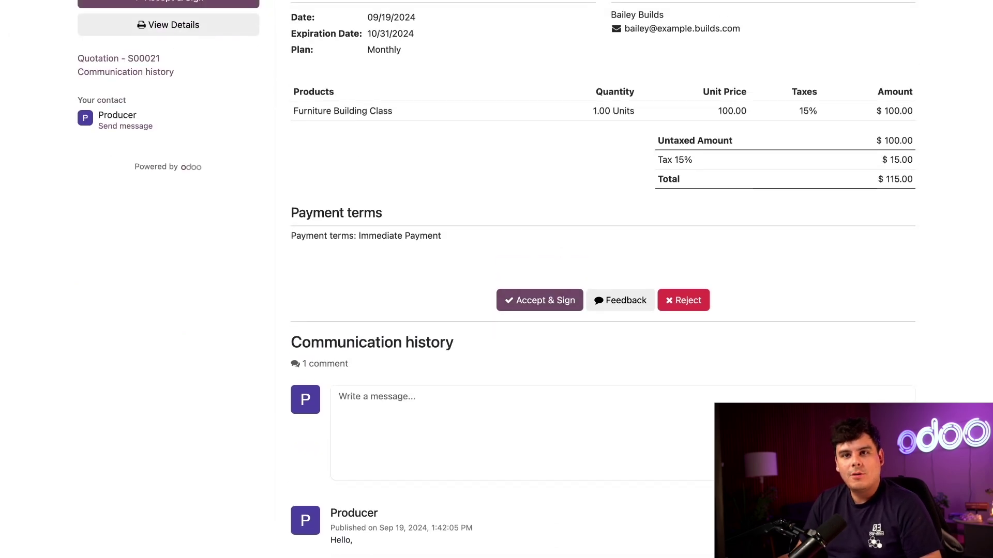
left_click(551, 295)
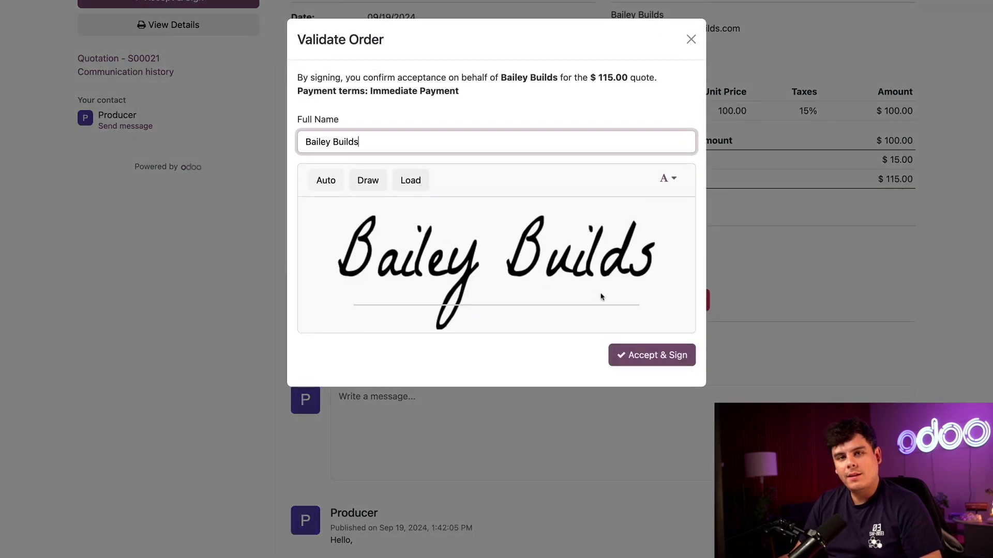
left_click(646, 356)
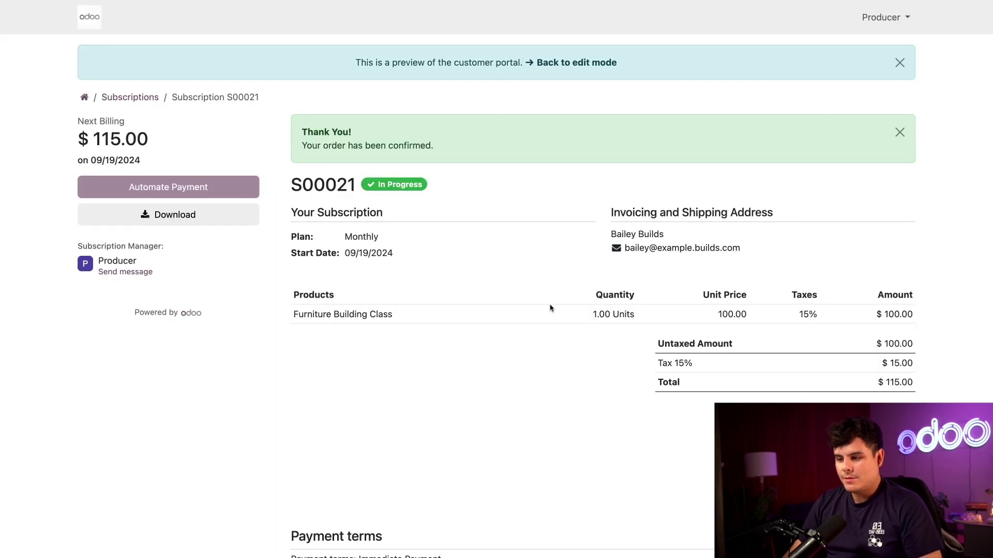
Leave the portal, reopen the Subscriptions app and open S00021.
left_click(146, 98)
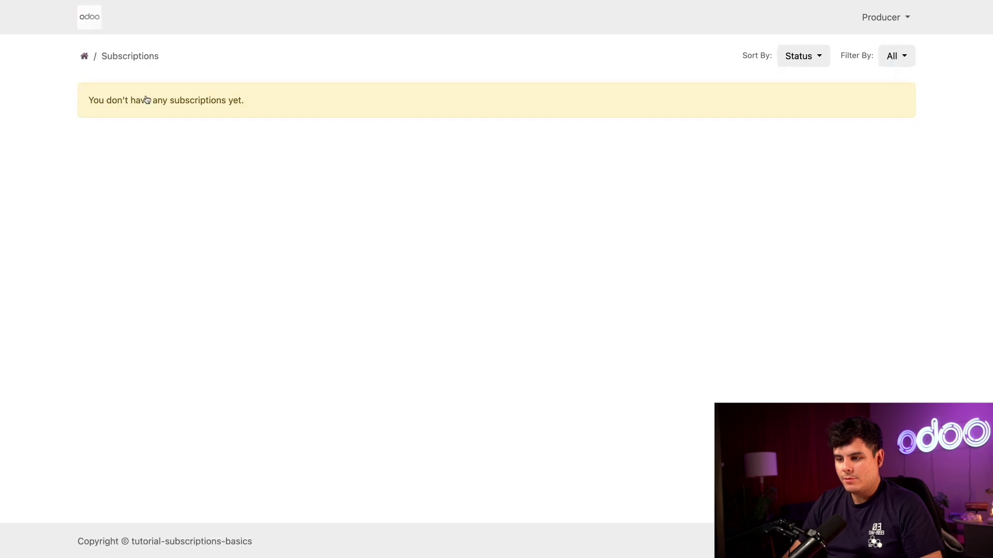
left_click(86, 24)
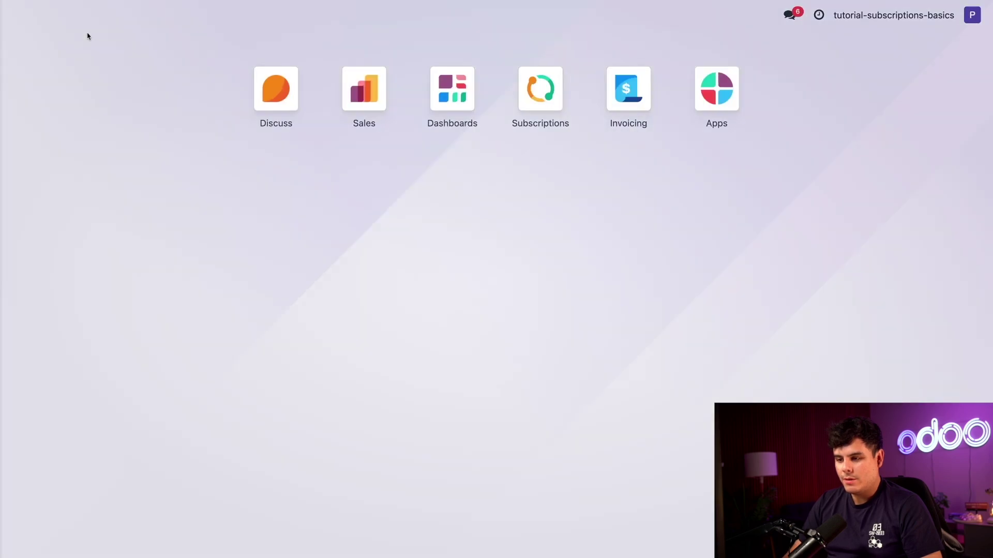
left_click(540, 88)
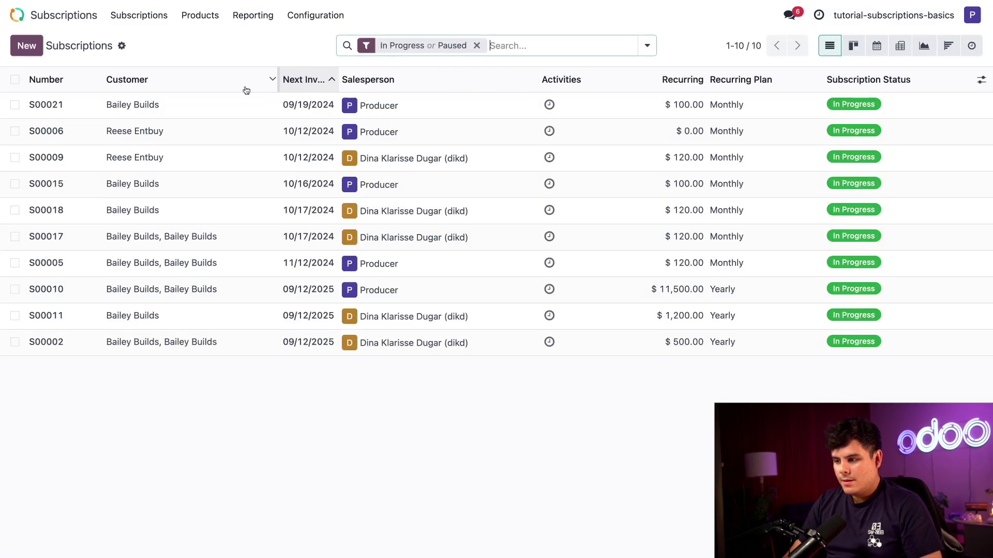
left_click(201, 105)
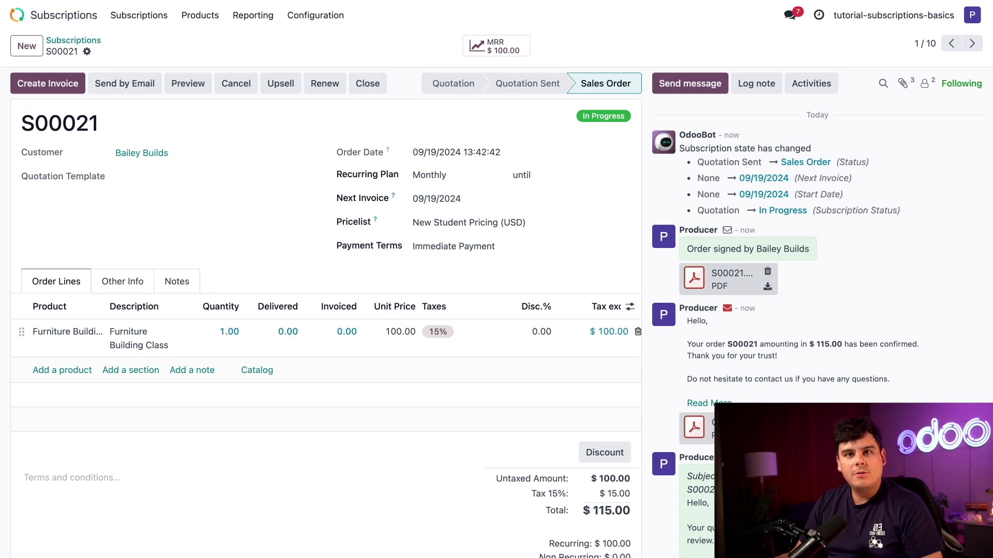
Create a regular draft invoice for S00021 and confirm it as INV/2024/00012.
left_click(60, 84)
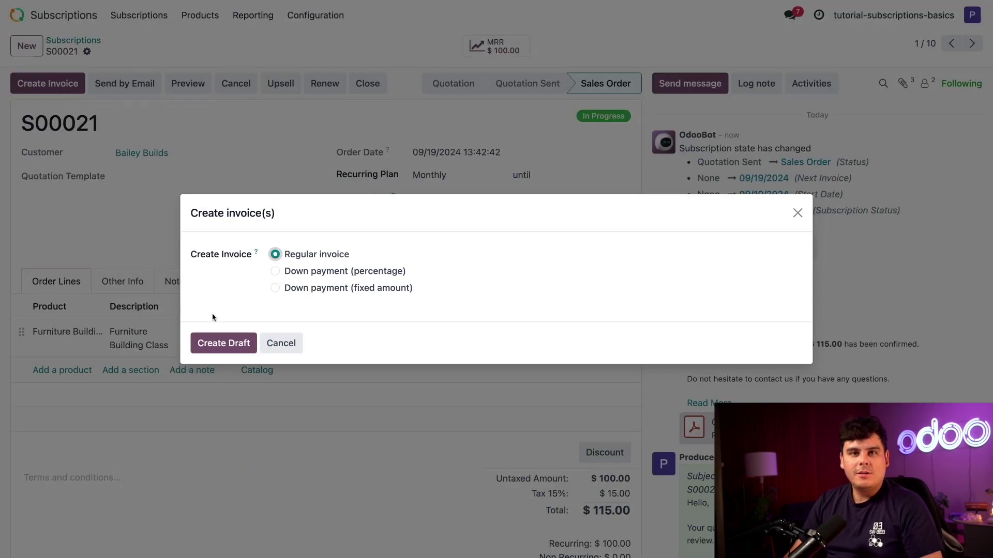
left_click(210, 350)
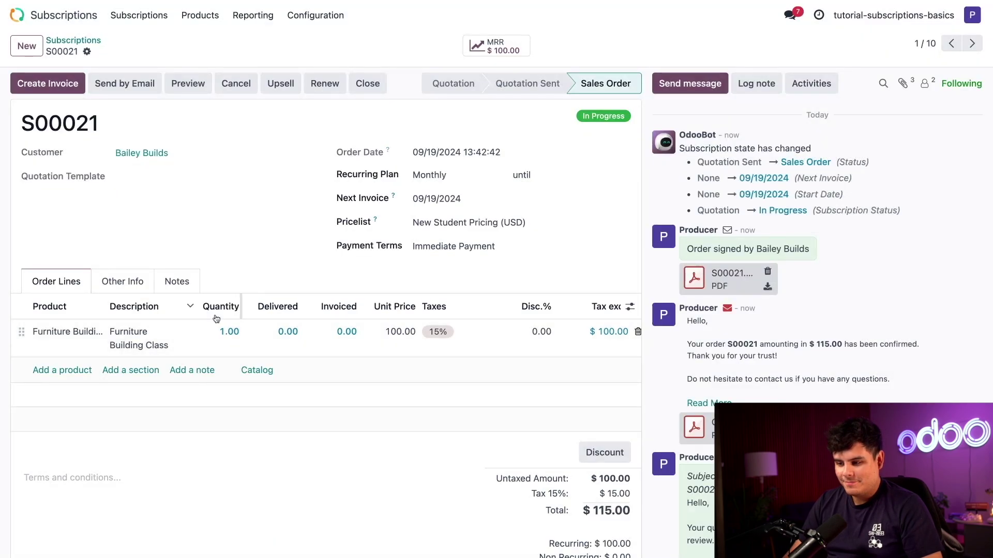
left_click(36, 84)
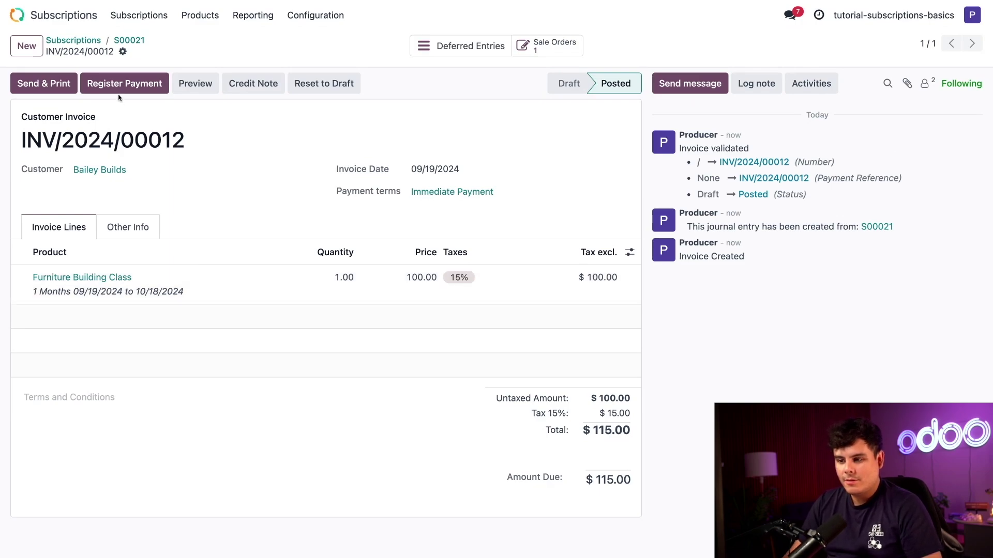
left_click(130, 41)
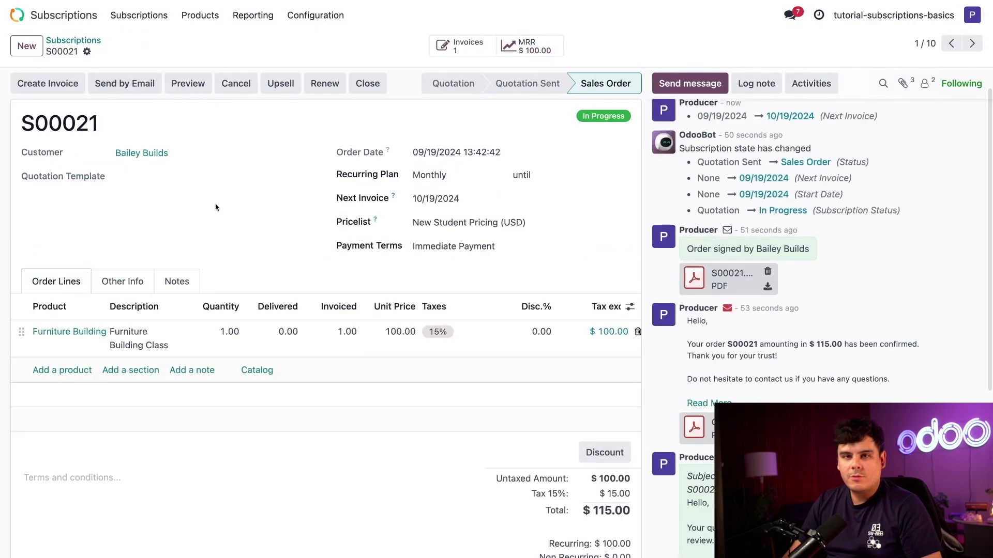